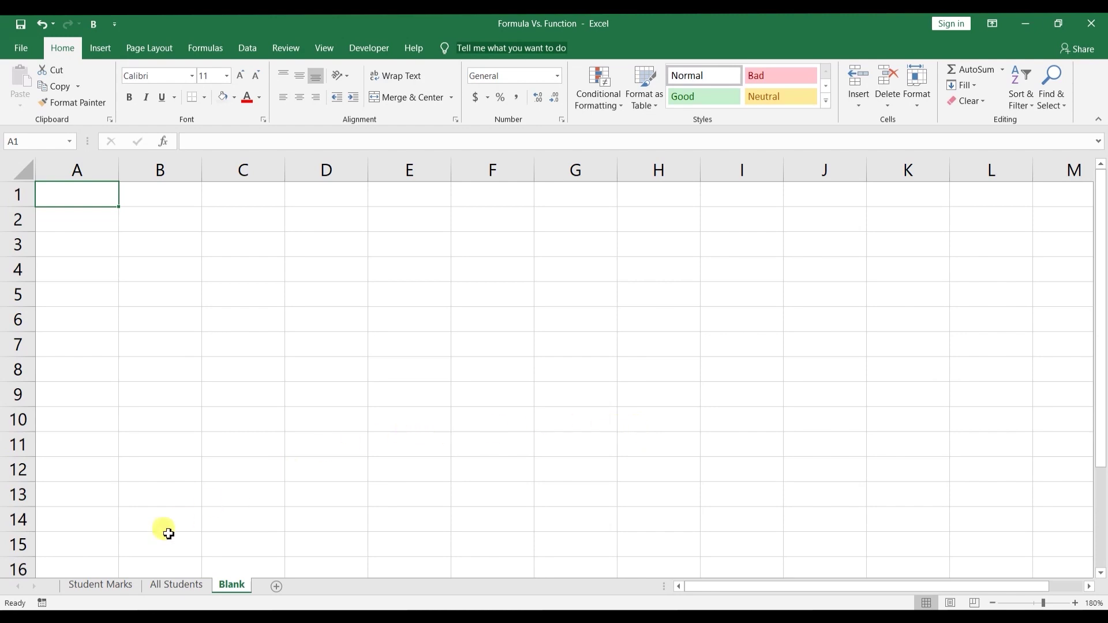
Switch to the Student Marks sheet and zoom the view in to 210%
left_click(120, 585)
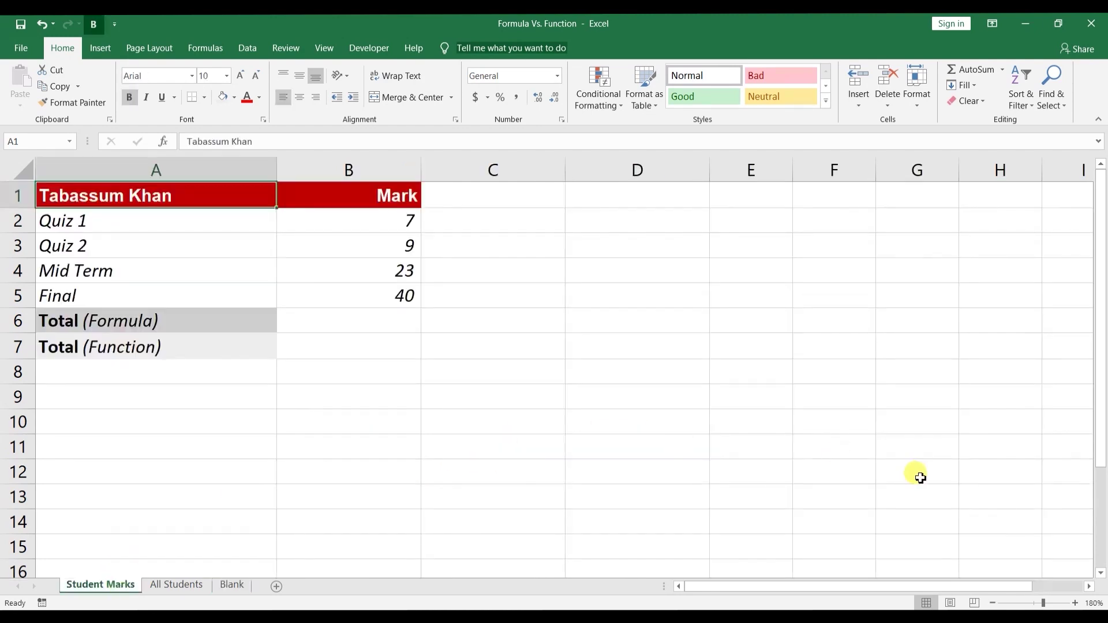
left_click(1075, 604)
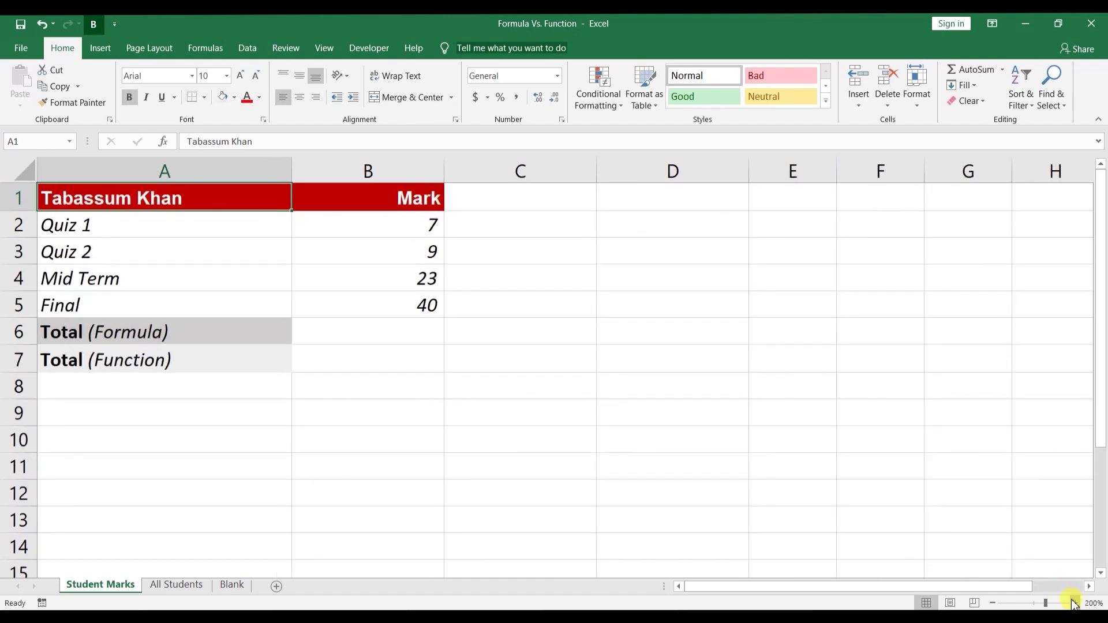
left_click(1075, 603)
left_click(1075, 603)
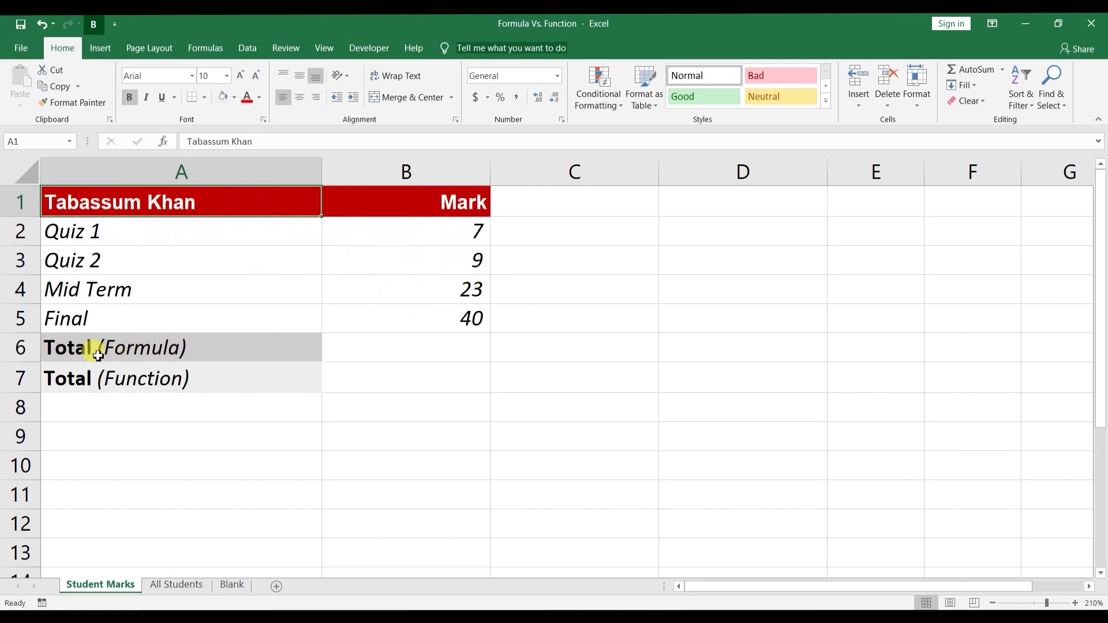
Enter =B2+B3+B4+B5 in B6 so it shows 79, then check the formula
left_click(373, 348)
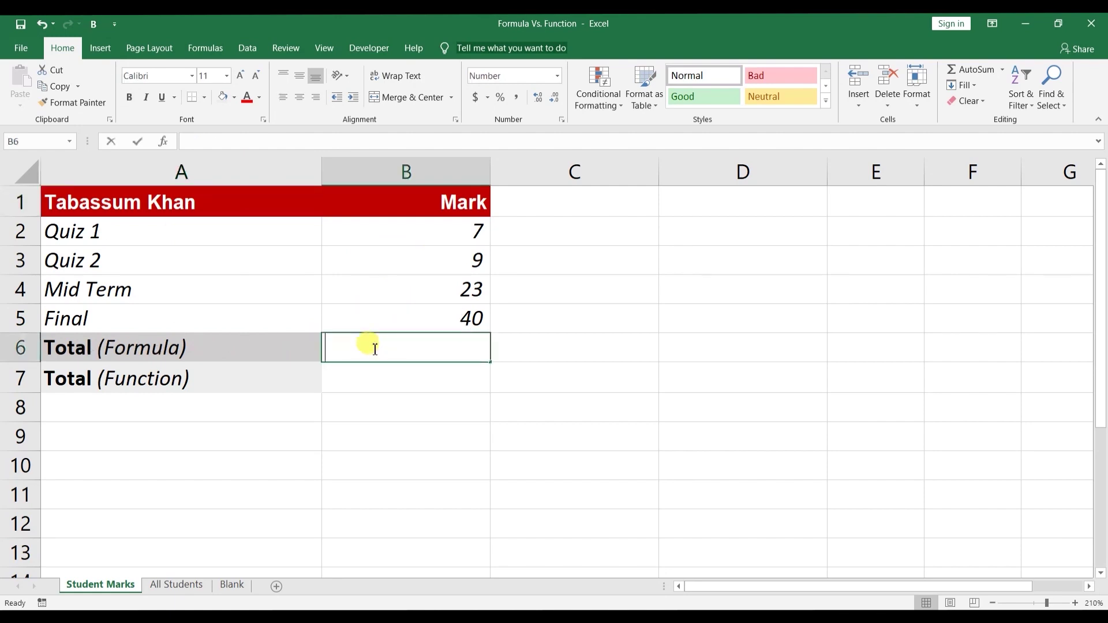
type("=")
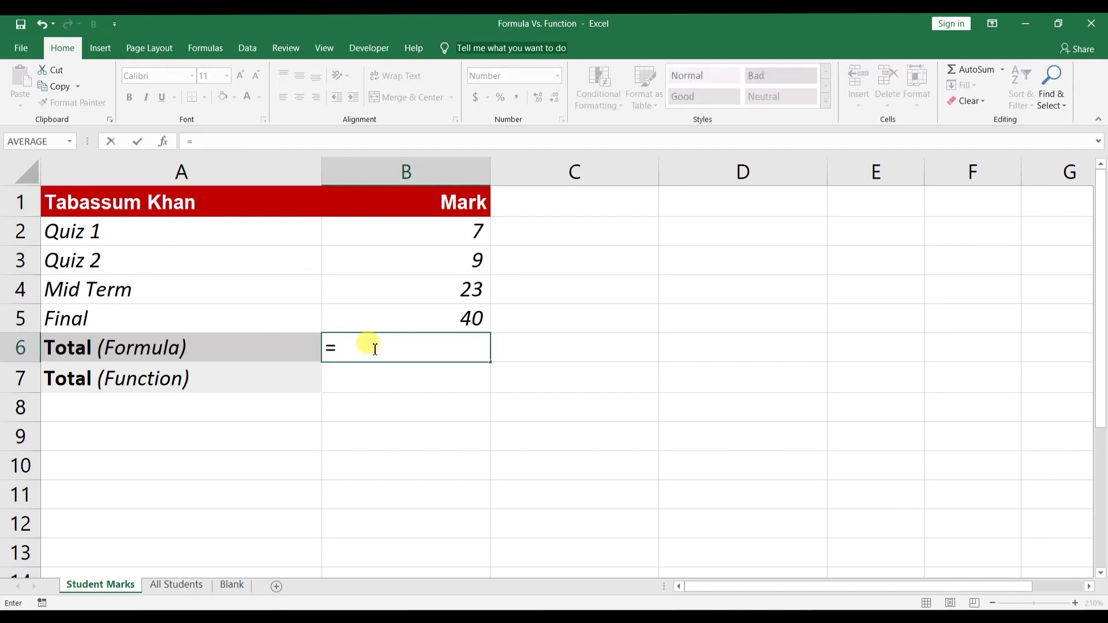
left_click(403, 230)
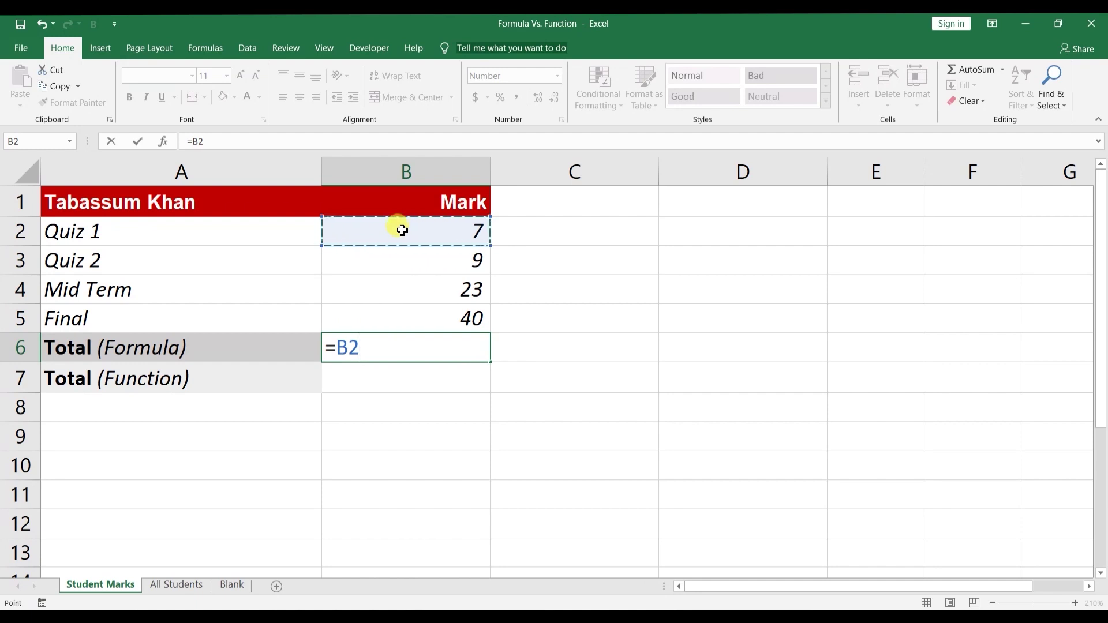
type("+")
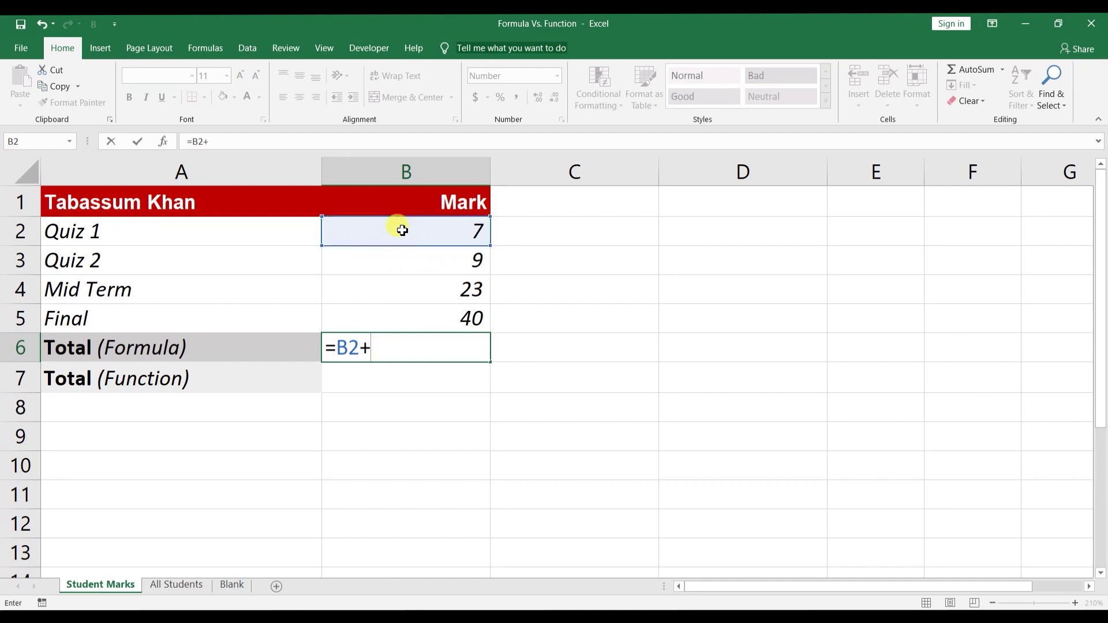
left_click(402, 261)
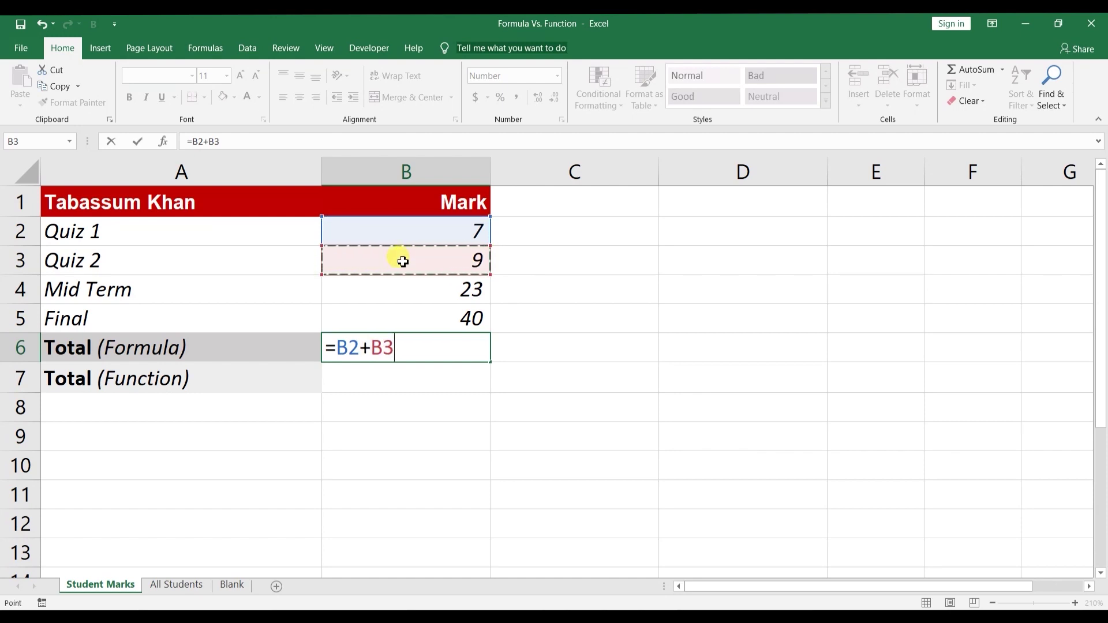
type("+")
left_click(402, 288)
type("+")
left_click(409, 319)
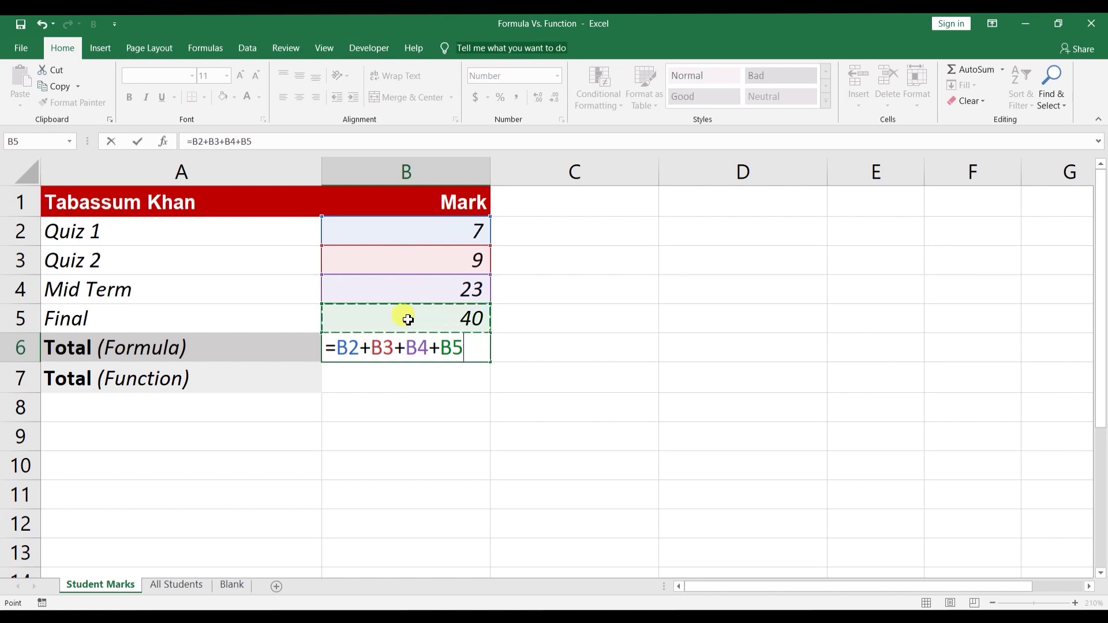
key("Return")
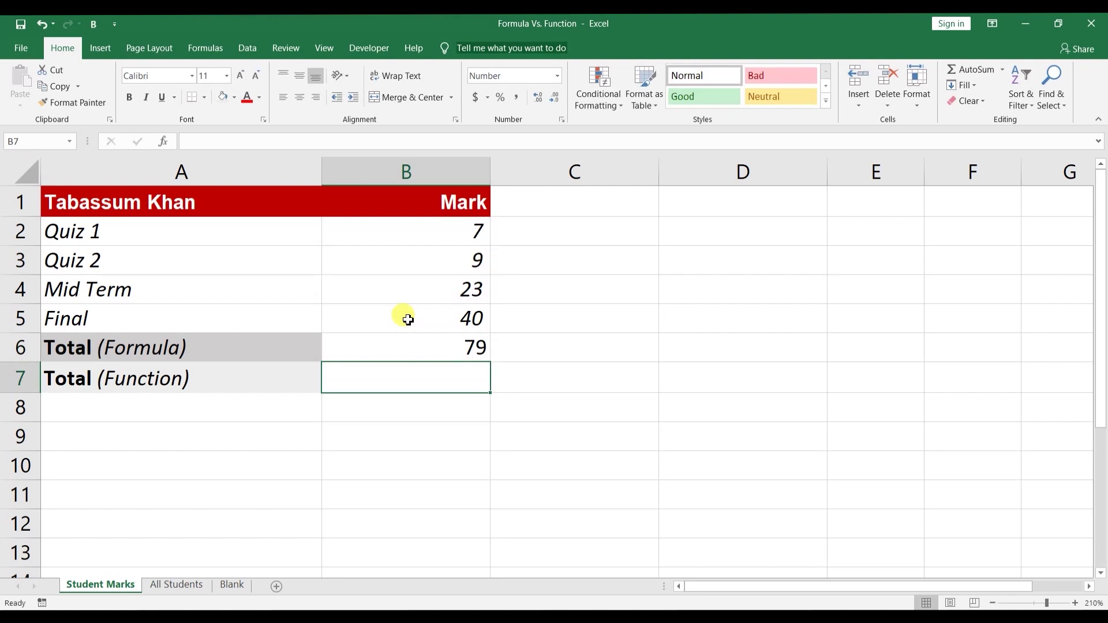
left_click(409, 350)
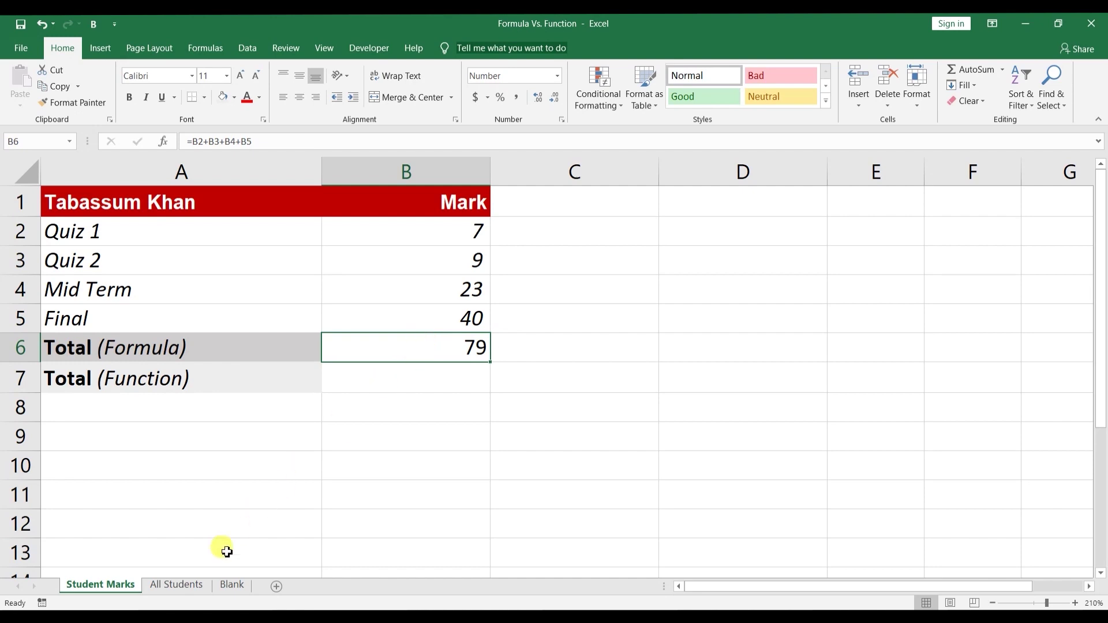
left_click(193, 584)
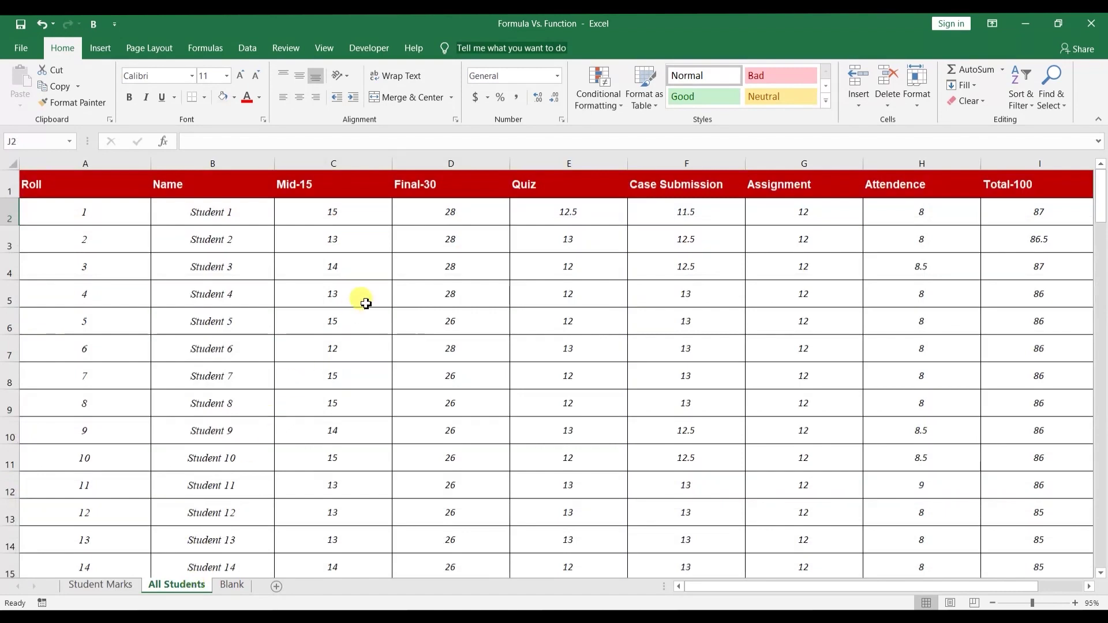
key("Page_Down")
key("Page_Down")
key("Page_Down")
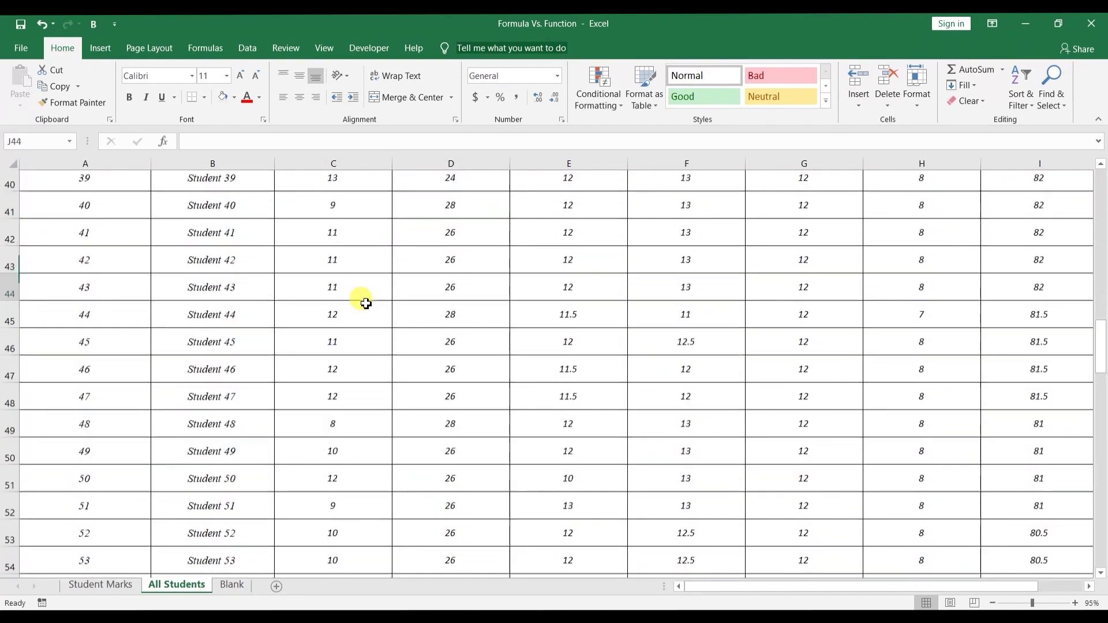
key("Page_Down")
key("Page_Down")
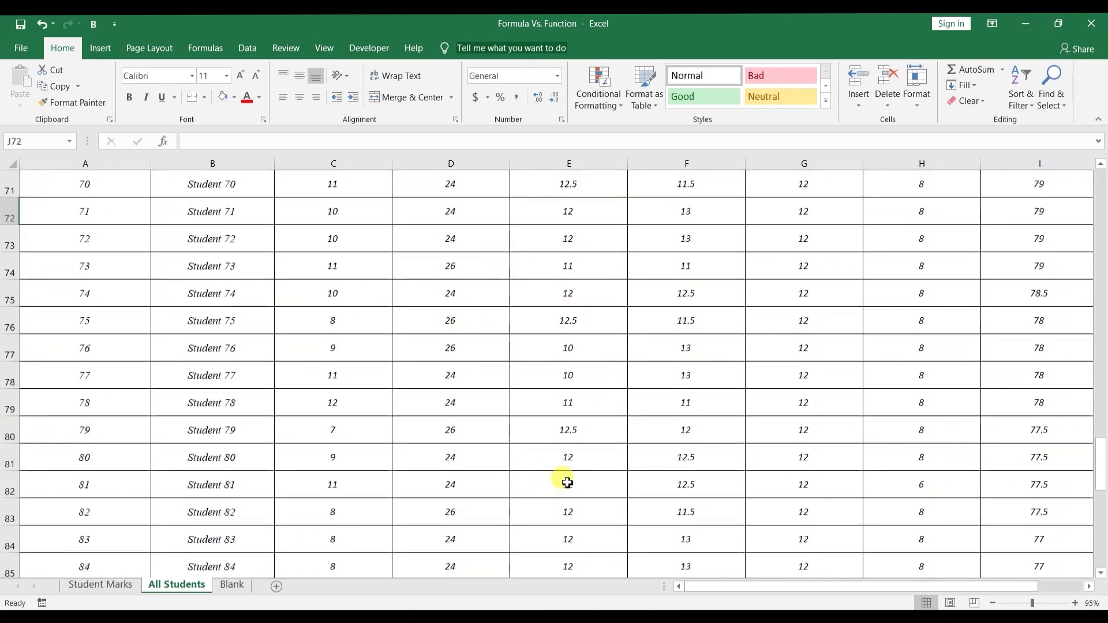
left_click(96, 588)
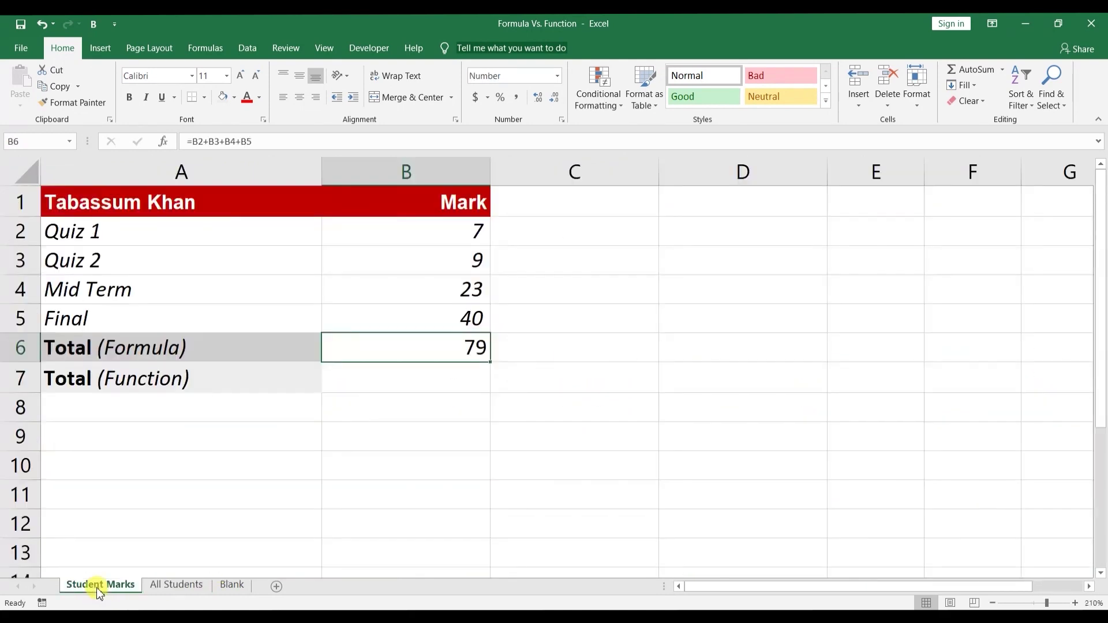
Enter =SUM(B2:B5) in the Total (Function) cell B7, giving 79
left_click(278, 381)
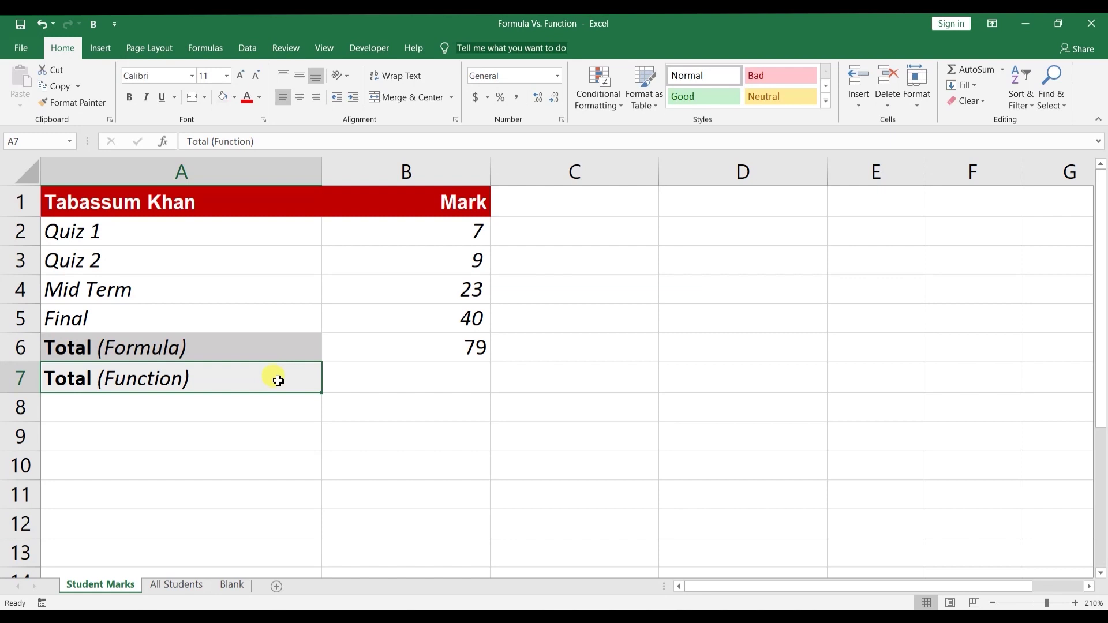
left_click(410, 381)
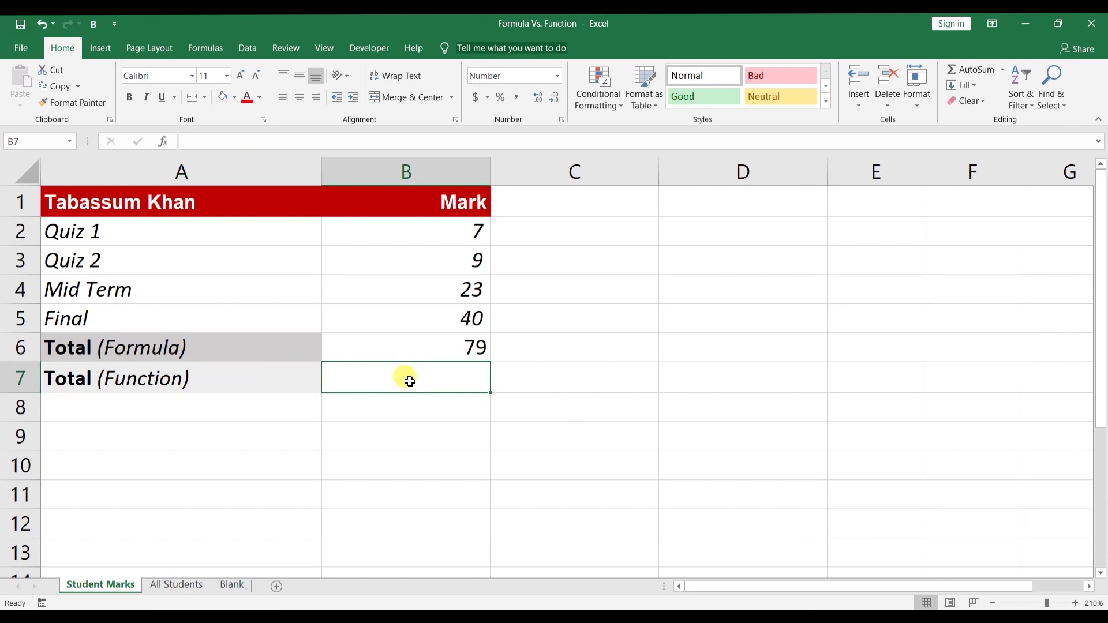
type("=")
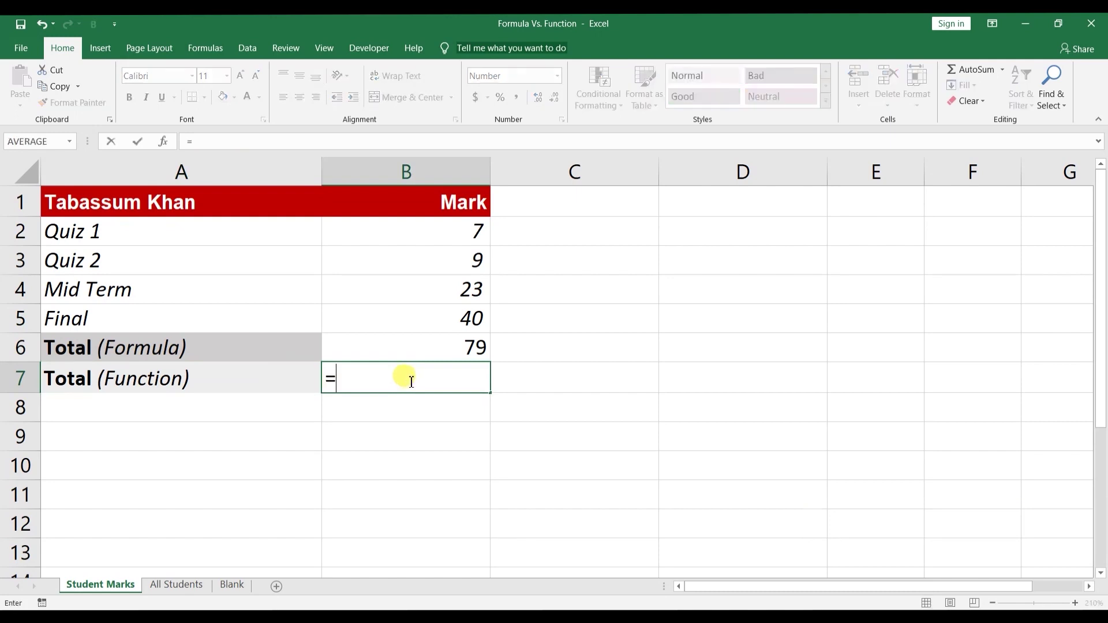
type("sum")
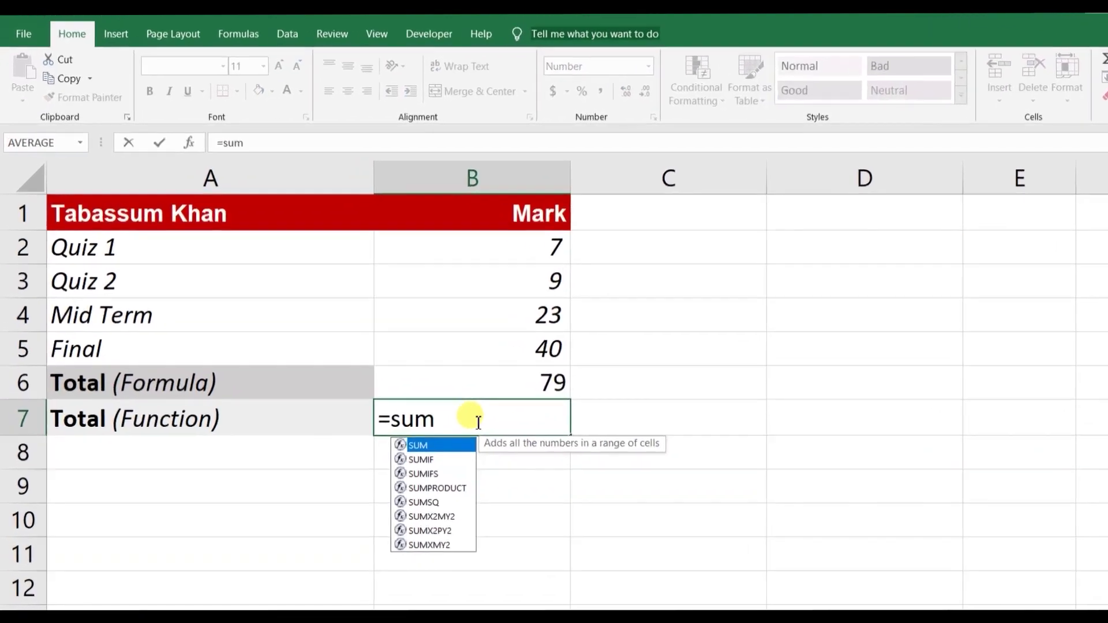
key("Down")
key("Down")
key("Down")
key("Down")
key("Down")
key("Down")
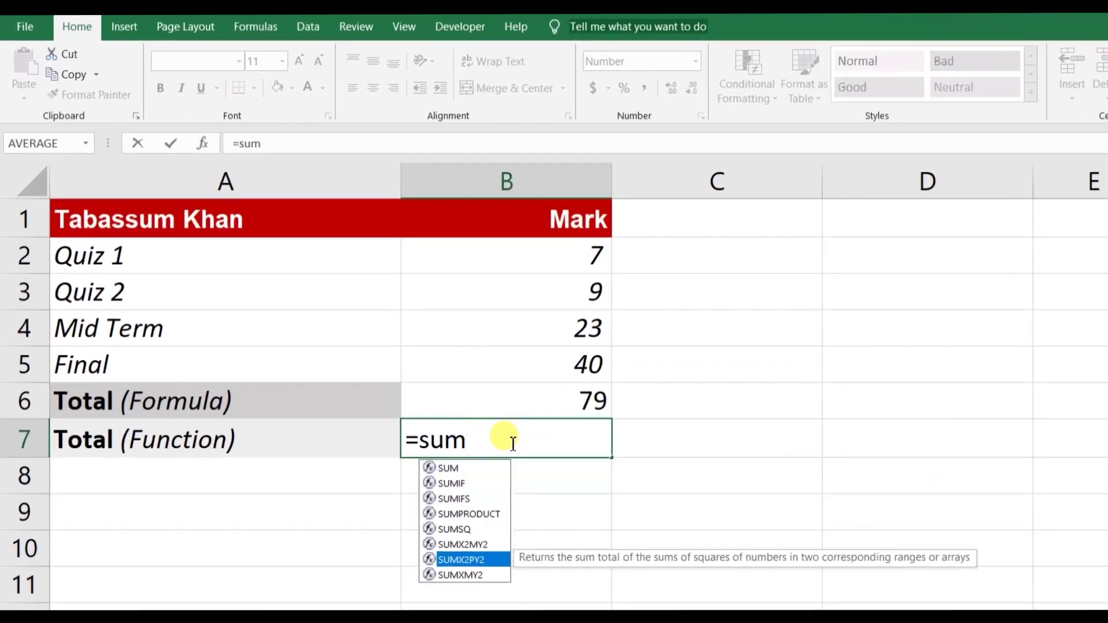
key("Down")
key("Up")
key("Up")
key("Up")
key("Up")
key("Up")
key("Up")
key("Up")
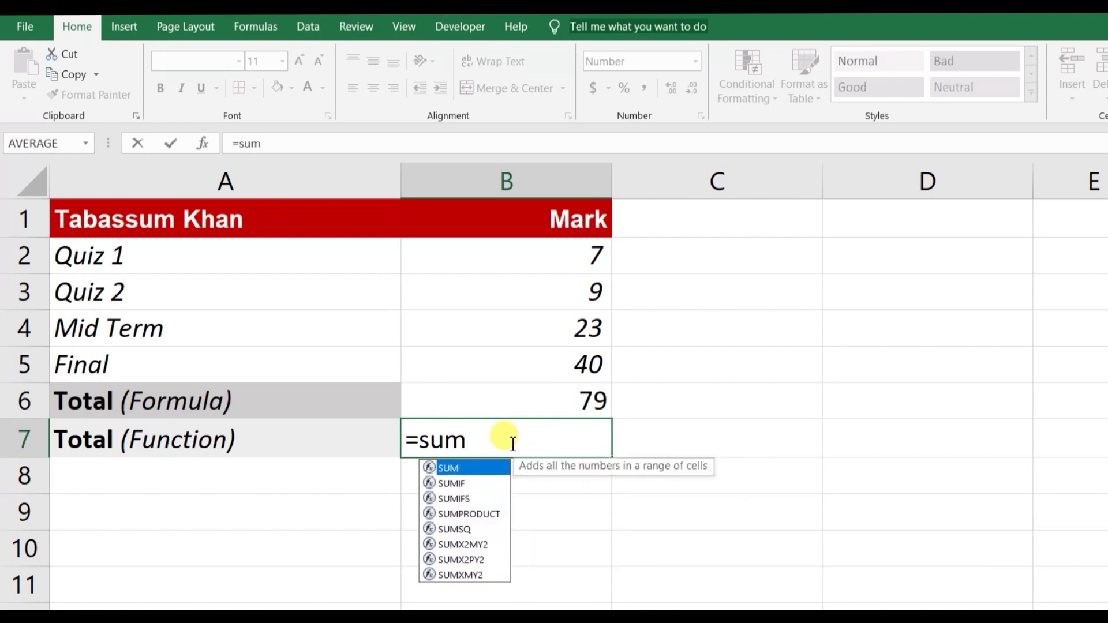
key("Tab")
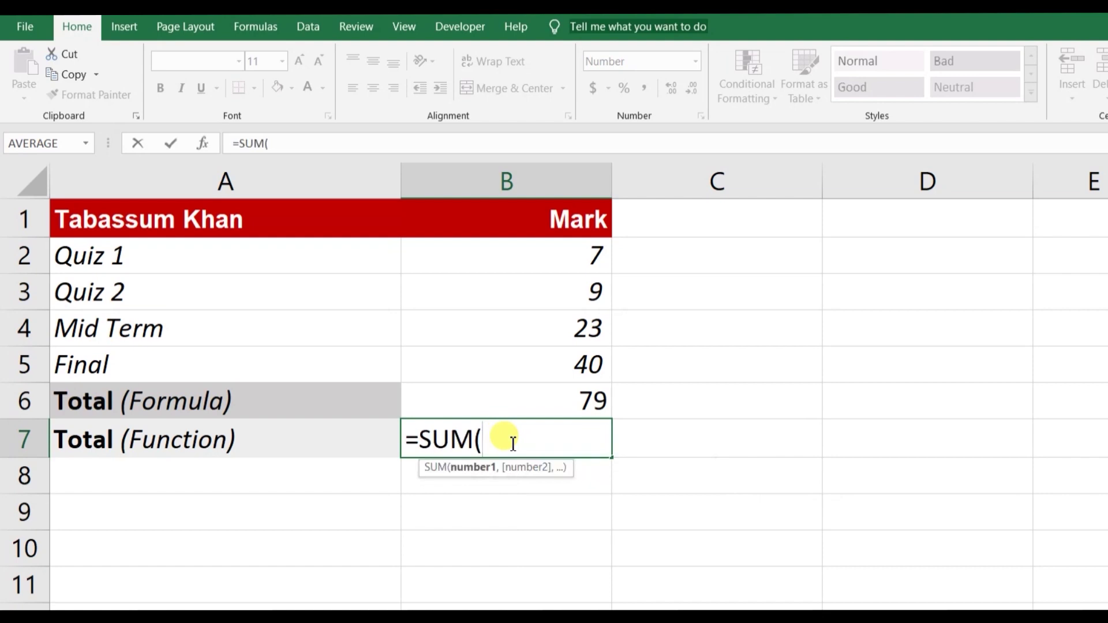
left_click(533, 252)
left_click_drag(536, 253, 536, 365)
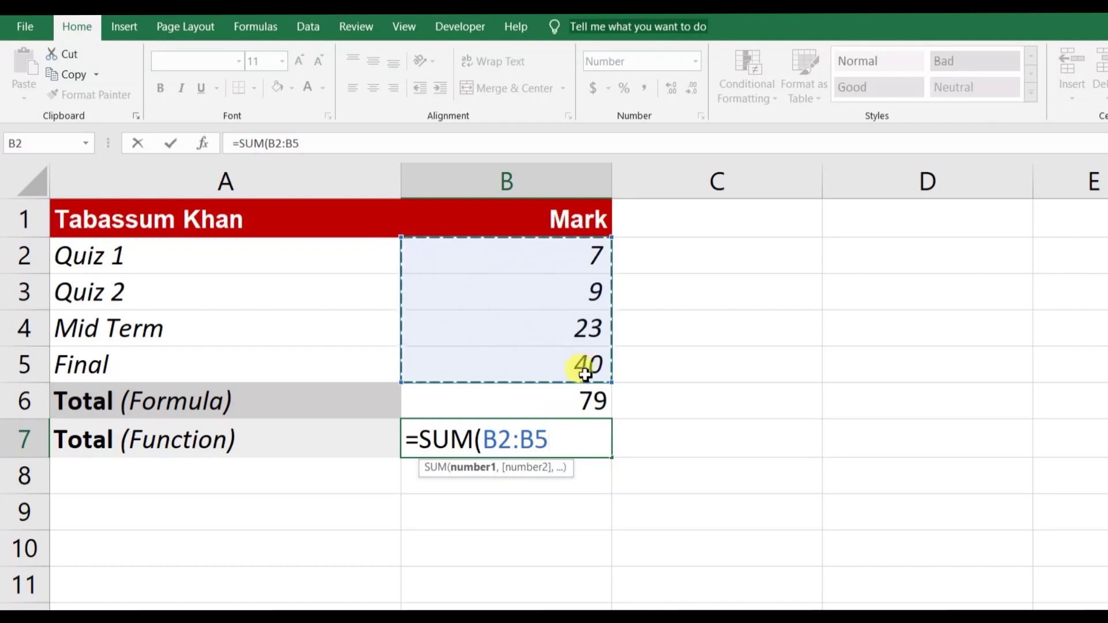
type(")")
key("Return")
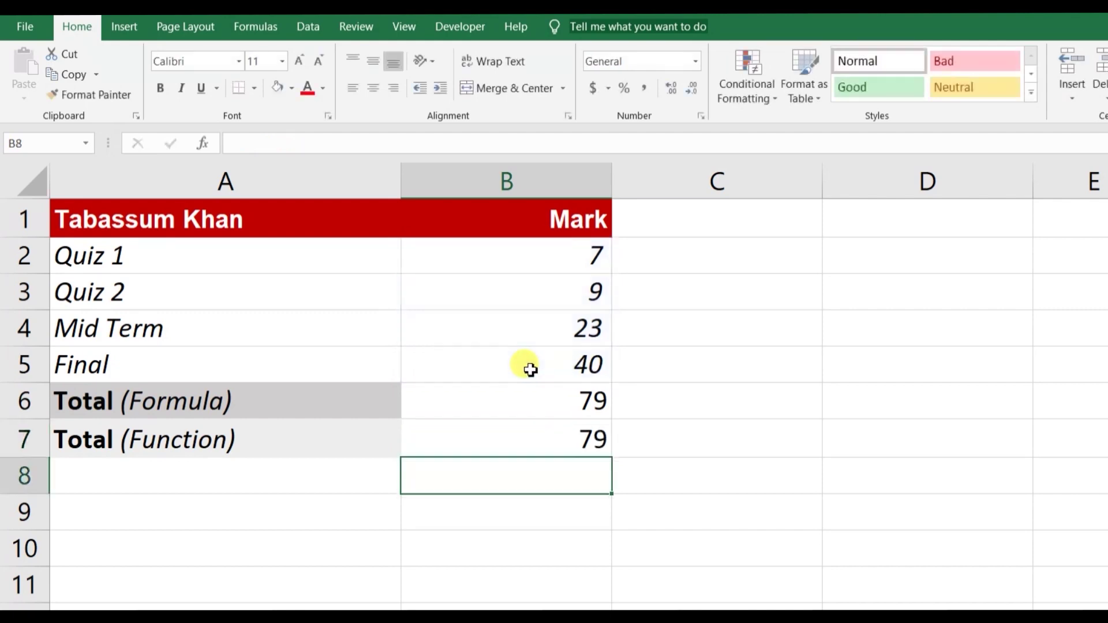
left_click(527, 423)
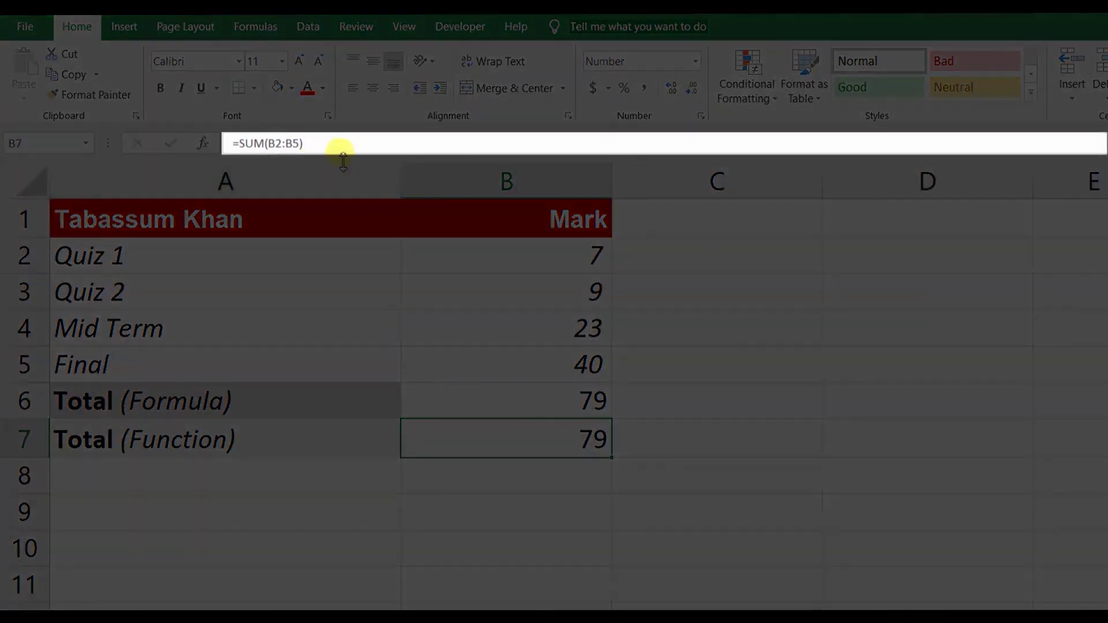
left_click_drag(340, 147, 230, 142)
left_click(313, 142)
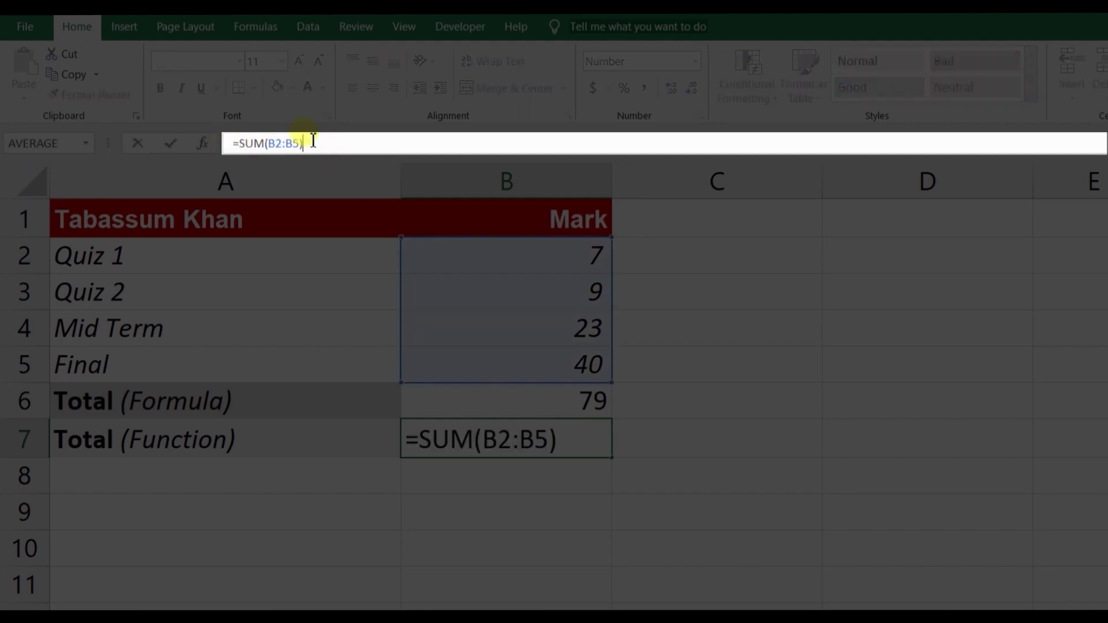
left_click(482, 398)
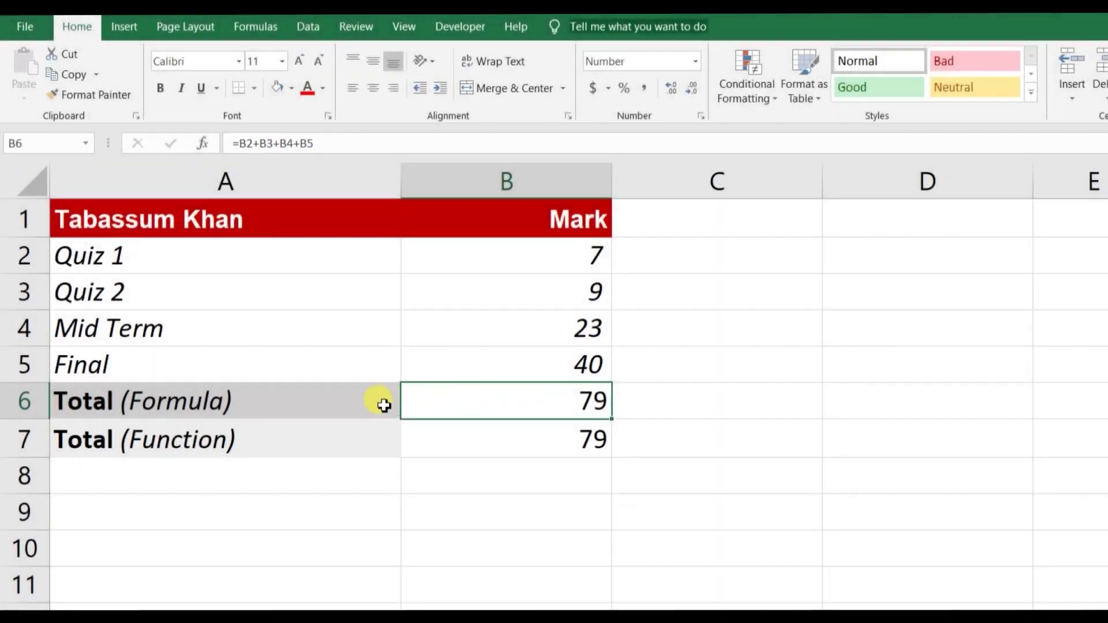
left_click(384, 406)
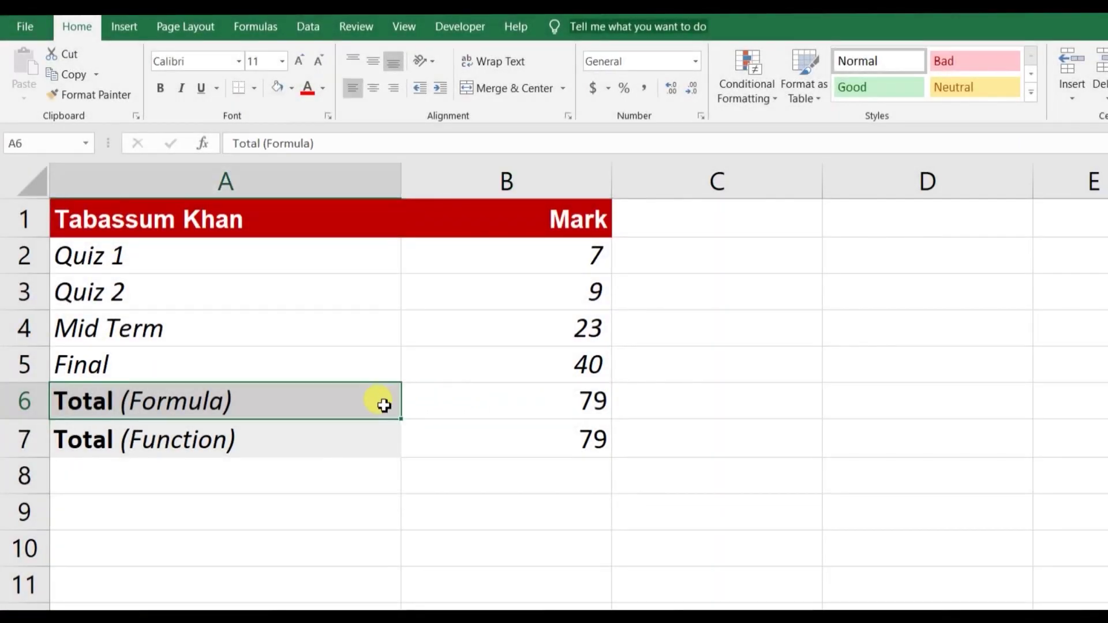
key("Down")
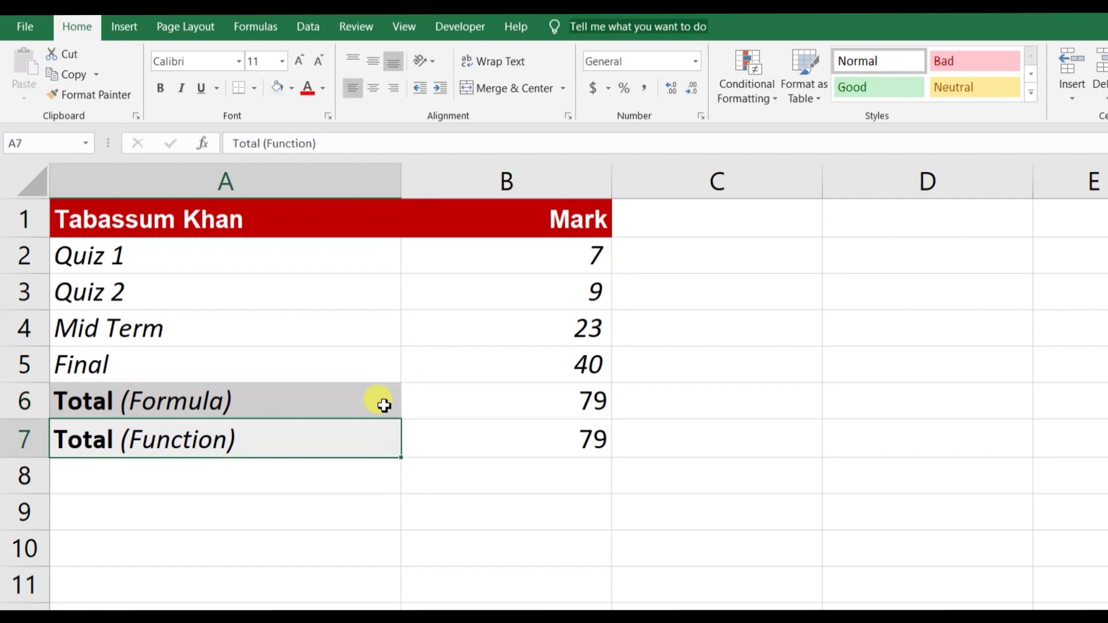